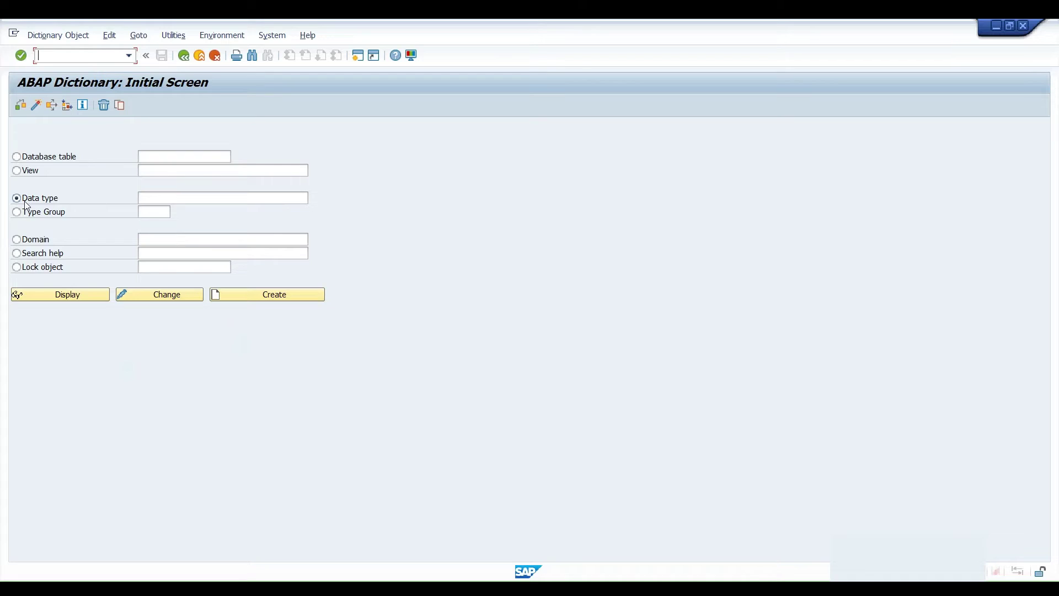
Try creating a new data type named ZTEST_DEMO
{"action": "left_click", "coordinate": [194, 197]}
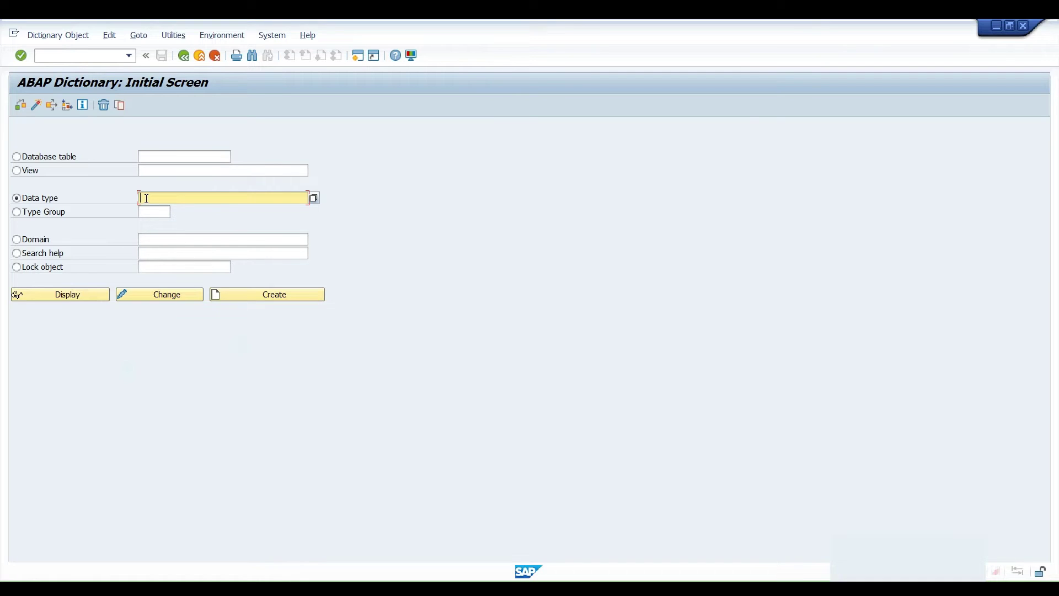
{"action": "type", "text": "ZTEST_DEMO"}
{"action": "left_click", "coordinate": [244, 295]}
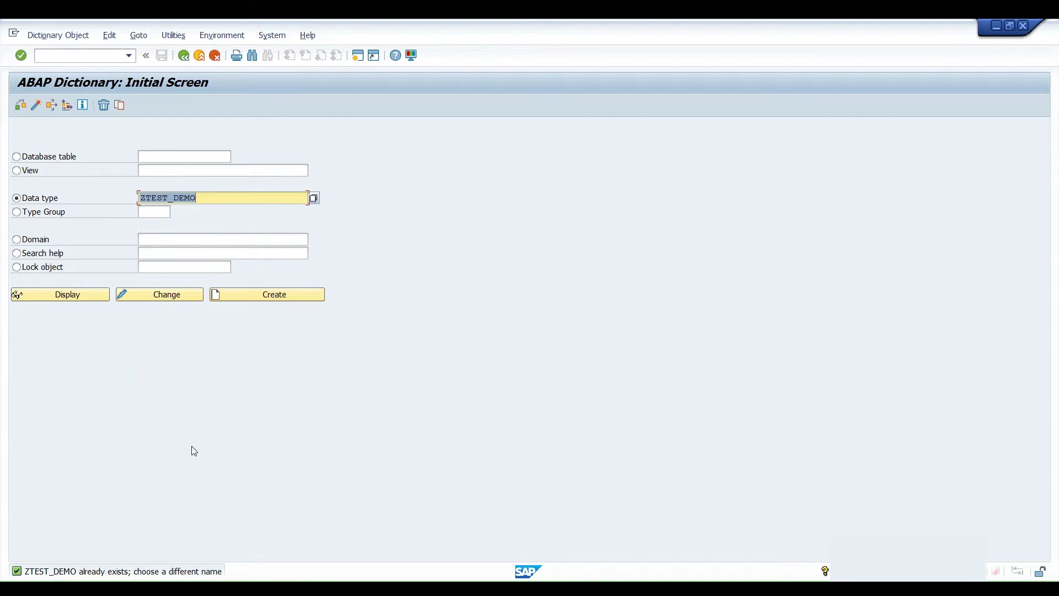
Rename the data type to ZDDIC_STRUCTURE and create it instead
{"action": "left_click", "coordinate": [143, 198]}
{"action": "left_click_drag", "start_coordinate": [145, 197], "coordinate": [169, 198]}
{"action": "type", "text": "DDIC"}
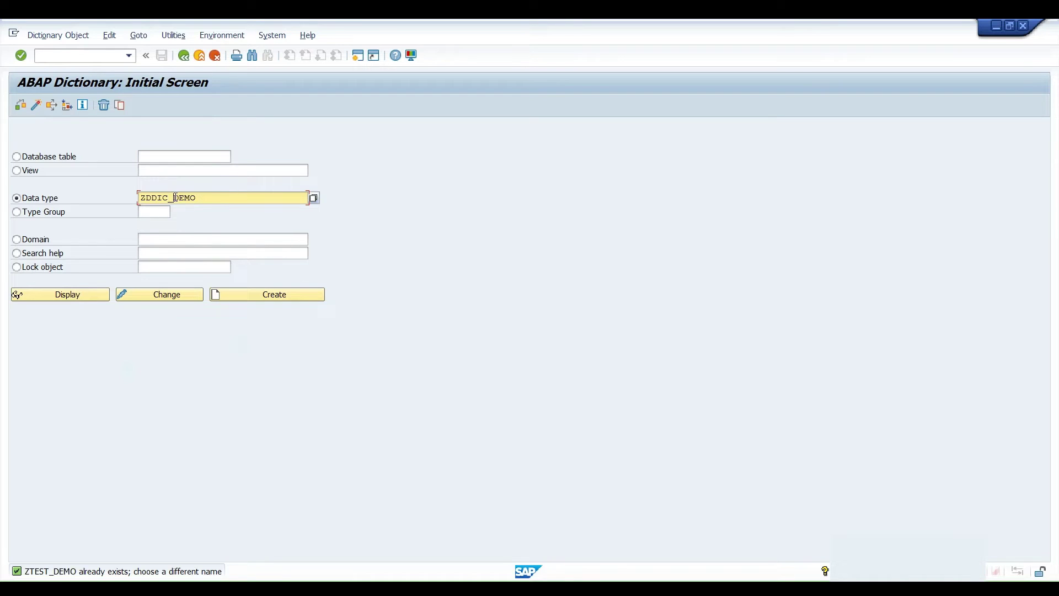
{"action": "left_click_drag", "start_coordinate": [172, 197], "coordinate": [239, 198]}
{"action": "type", "text": "STRCUTR"}
{"action": "key", "text": "BackSpace"}
{"action": "key", "text": "BackSpace"}
{"action": "key", "text": "BackSpace"}
{"action": "key", "text": "BackSpace"}
{"action": "type", "text": "UCTURE"}
{"action": "left_click", "coordinate": [280, 299]}
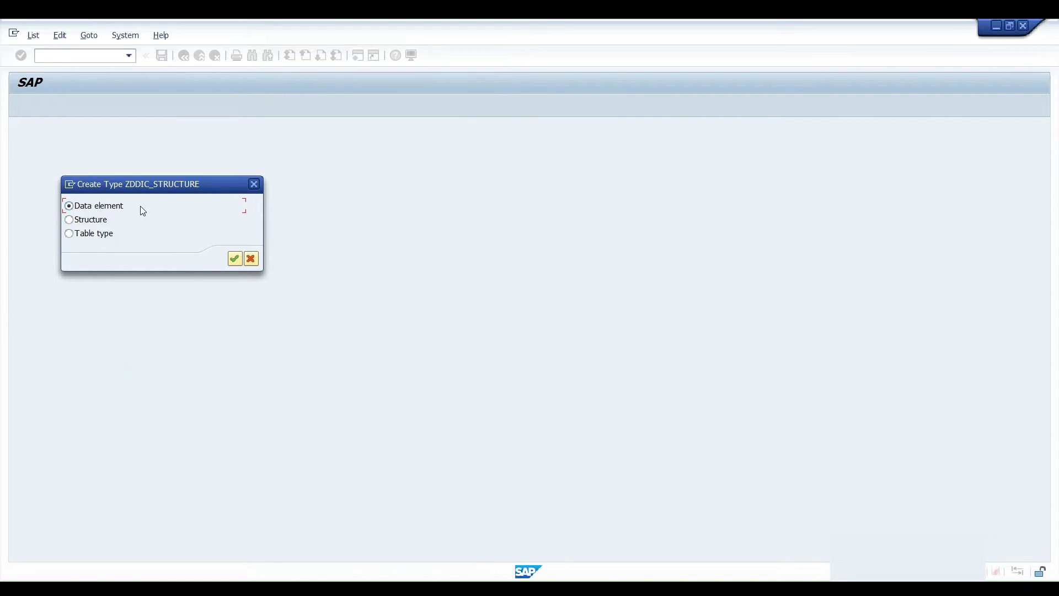
Choose Structure as the type for ZDDIC_STRUCTURE and continue to its change screen
{"action": "left_click", "coordinate": [95, 223]}
{"action": "left_click", "coordinate": [92, 234]}
{"action": "left_click", "coordinate": [235, 259]}
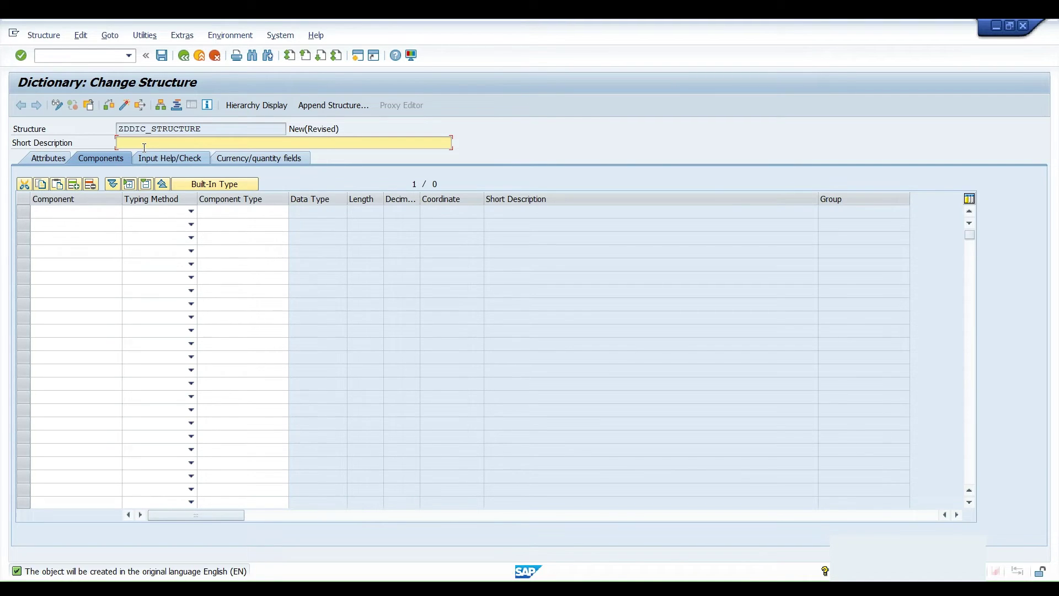
Enter 'EMPLOYEE STRUCTURE' as the structure's short description
{"action": "type", "text": "EMPLOYEE STRUE"}
{"action": "left_click", "coordinate": [162, 143]}
{"action": "type", "text": "STRUCTURE"}
Add components EMPLOYEE_ID, EMPLOYEE_NAME, EMPLOYEE_DEPT and EMPLOYEE_DESIGNATION
{"action": "left_click", "coordinate": [54, 211]}
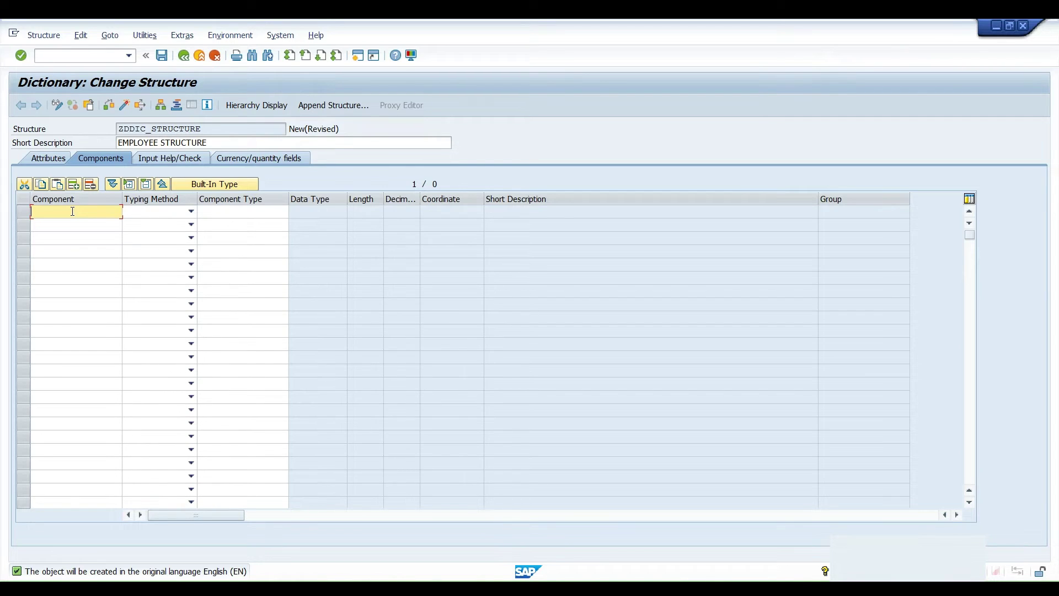
{"action": "type", "text": "EMPLOYEE_ID"}
{"action": "key", "text": "Down"}
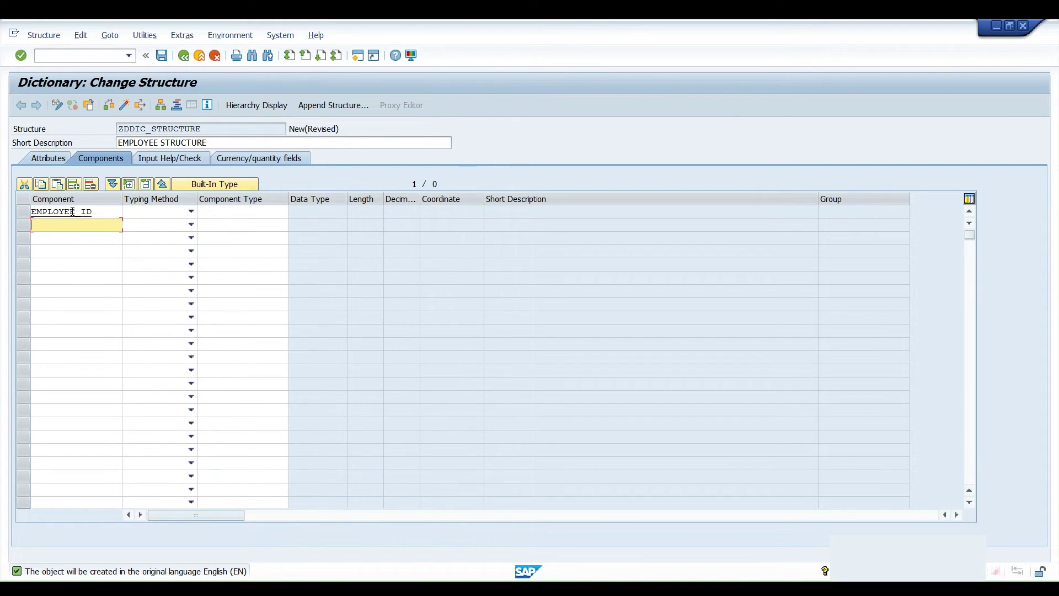
{"action": "type", "text": "EMPLOYEE_NAME"}
{"action": "key", "text": "Down"}
{"action": "type", "text": "EMP"}
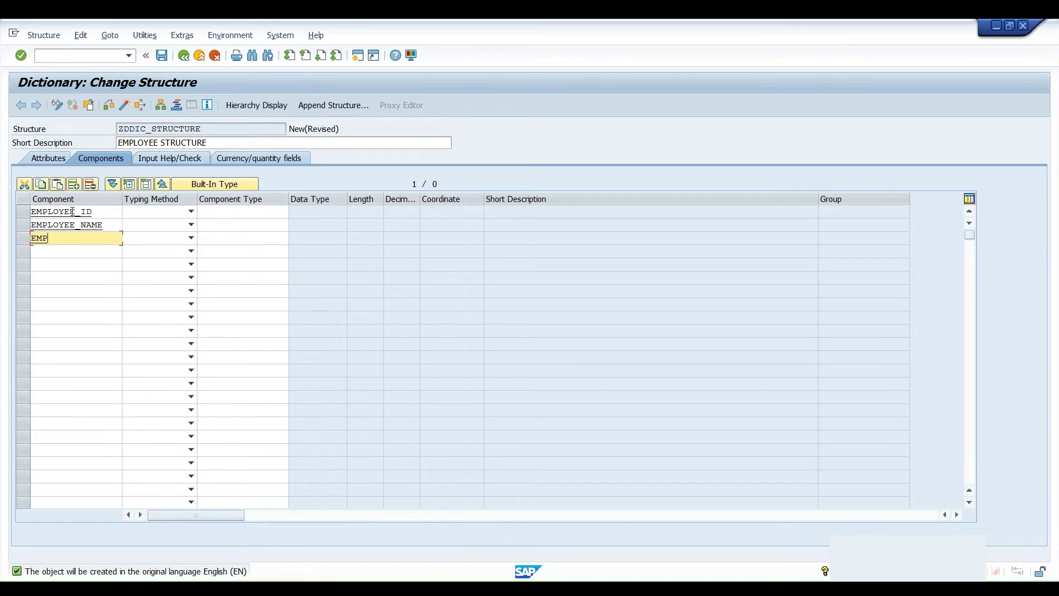
{"action": "type", "text": "LOYEE_DEPT"}
{"action": "key", "text": "Down"}
{"action": "type", "text": "EMPLOYE"}
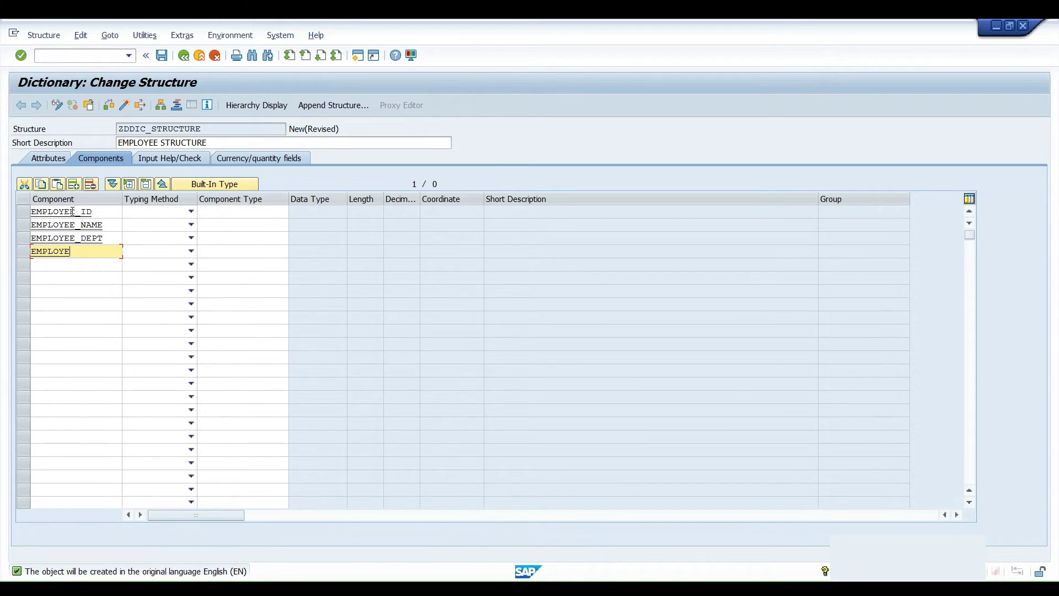
{"action": "type", "text": "E_DESIGNATION"}
{"action": "key", "text": "Down"}
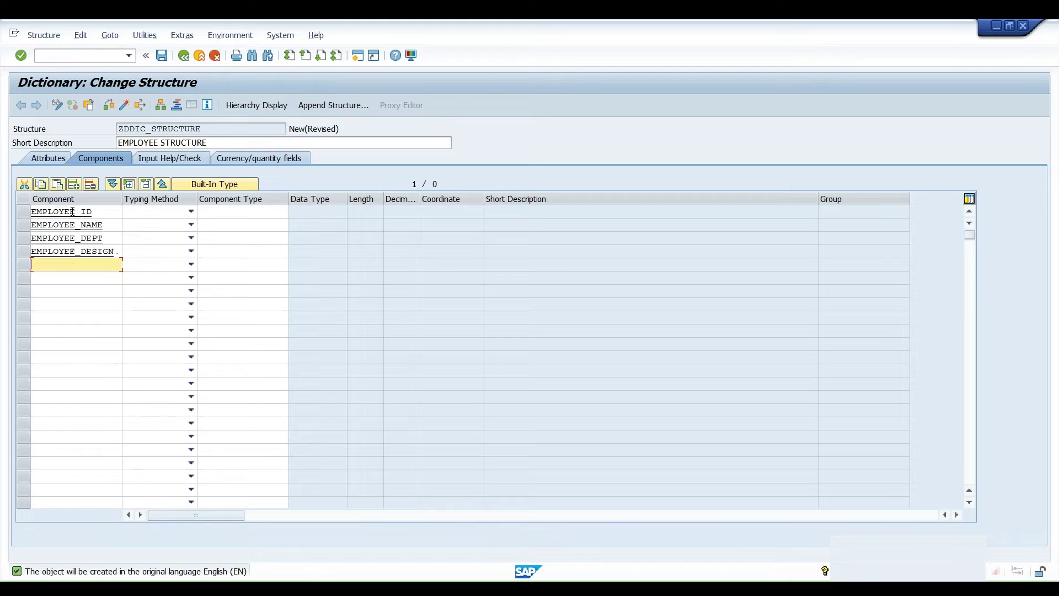
Set the typing method of all four components to Types
{"action": "left_click", "coordinate": [191, 213]}
{"action": "left_click", "coordinate": [185, 225]}
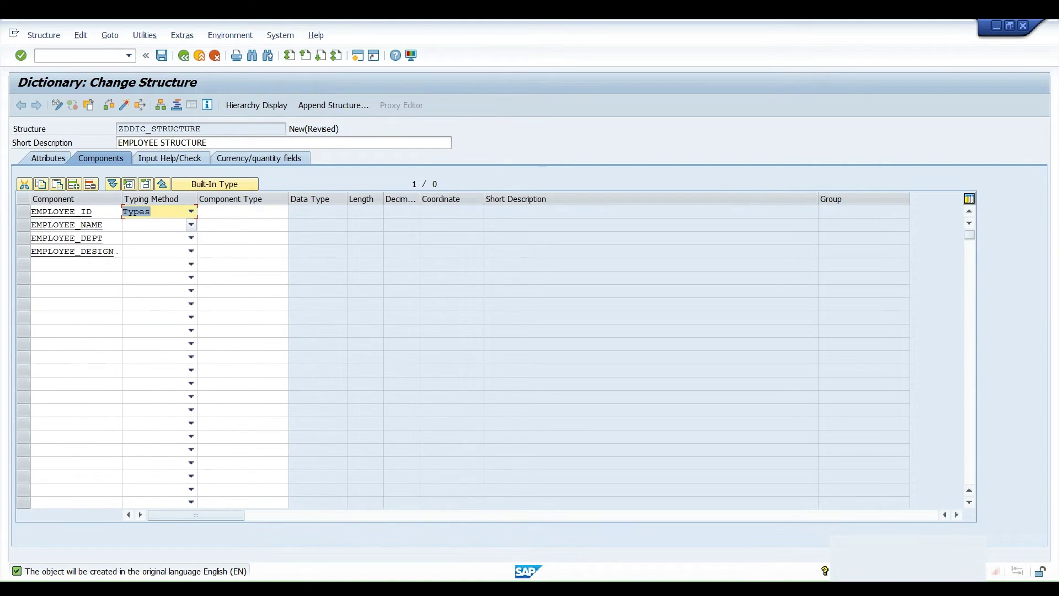
{"action": "left_click", "coordinate": [189, 225]}
{"action": "left_click", "coordinate": [186, 237]}
{"action": "left_click", "coordinate": [191, 238]}
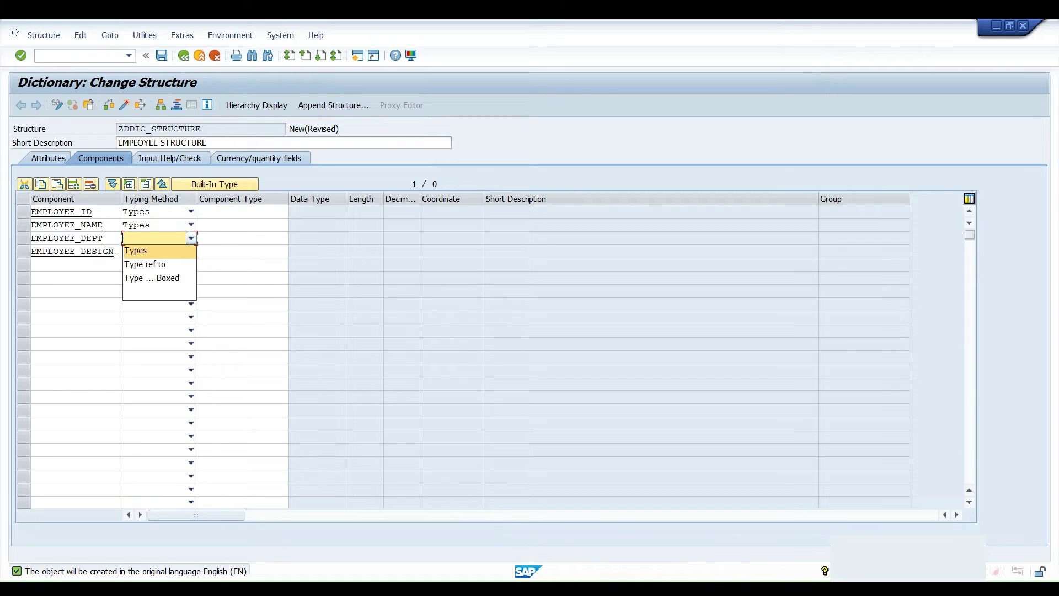
{"action": "left_click", "coordinate": [136, 250]}
{"action": "left_click", "coordinate": [191, 251]}
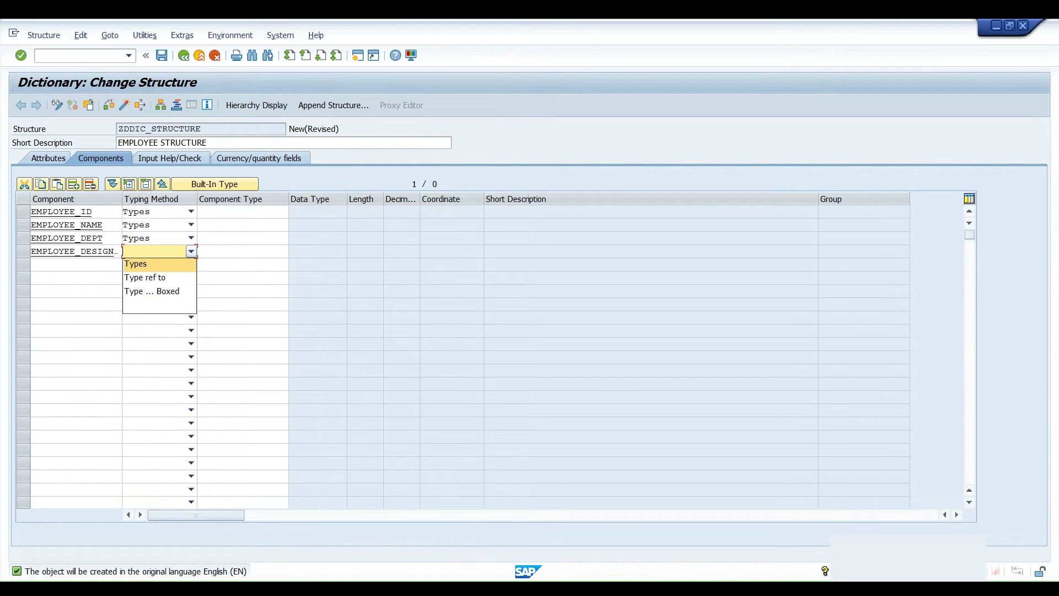
{"action": "key", "text": "Return"}
Give EMPLOYEE_ID the built-in data type CHAR with length 10
{"action": "left_click", "coordinate": [216, 212]}
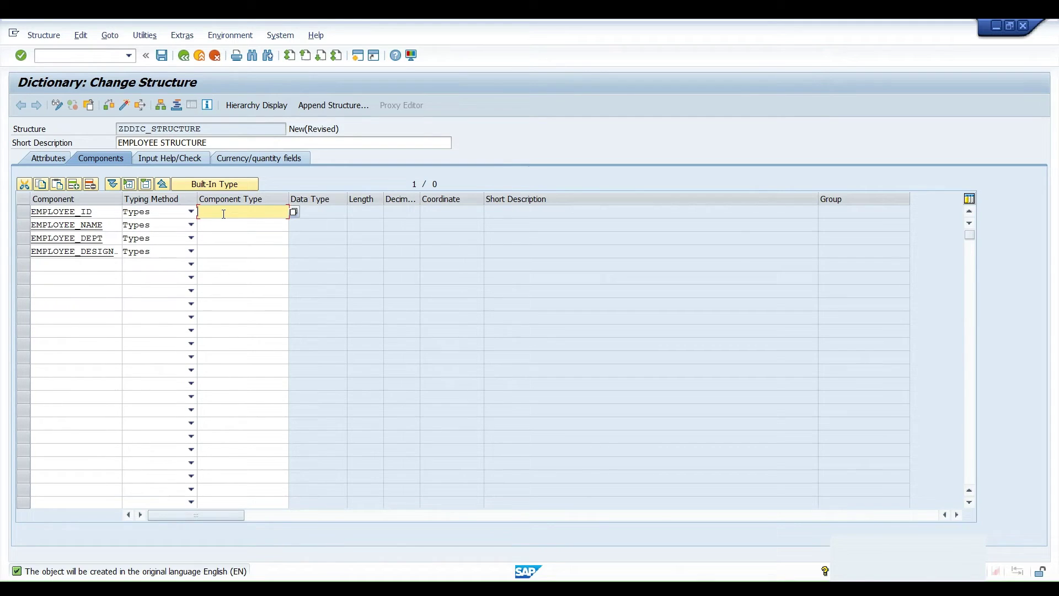
{"action": "left_click", "coordinate": [236, 186]}
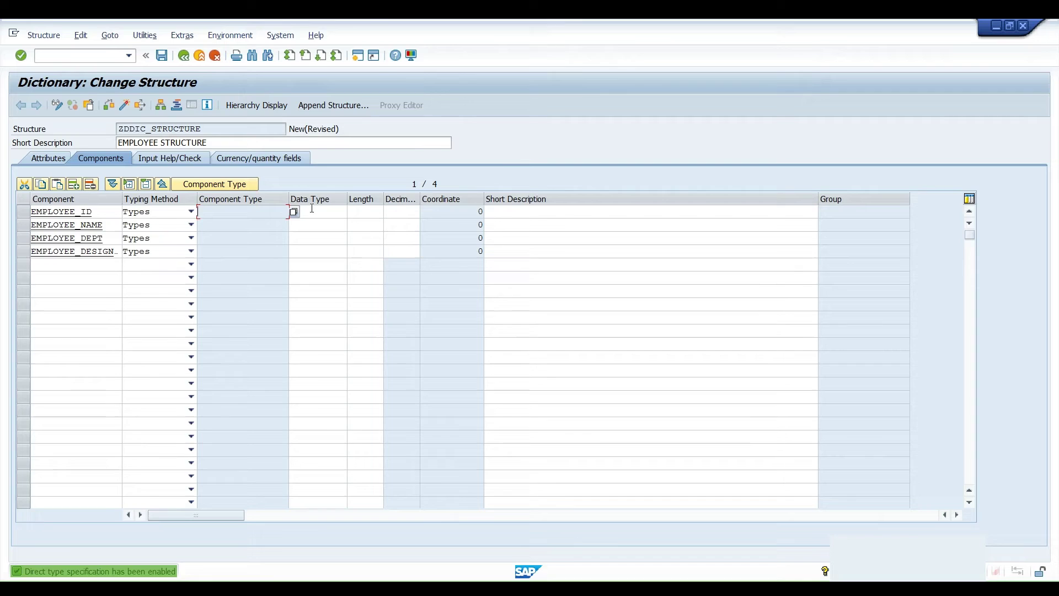
{"action": "left_click", "coordinate": [311, 210]}
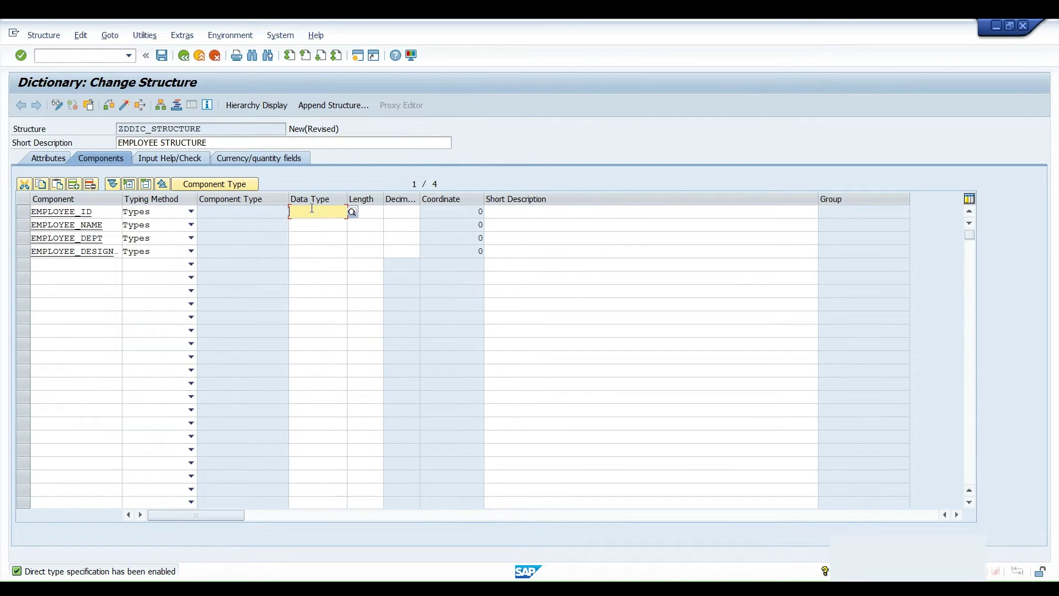
{"action": "type", "text": "CHAR"}
{"action": "key", "text": "Tab"}
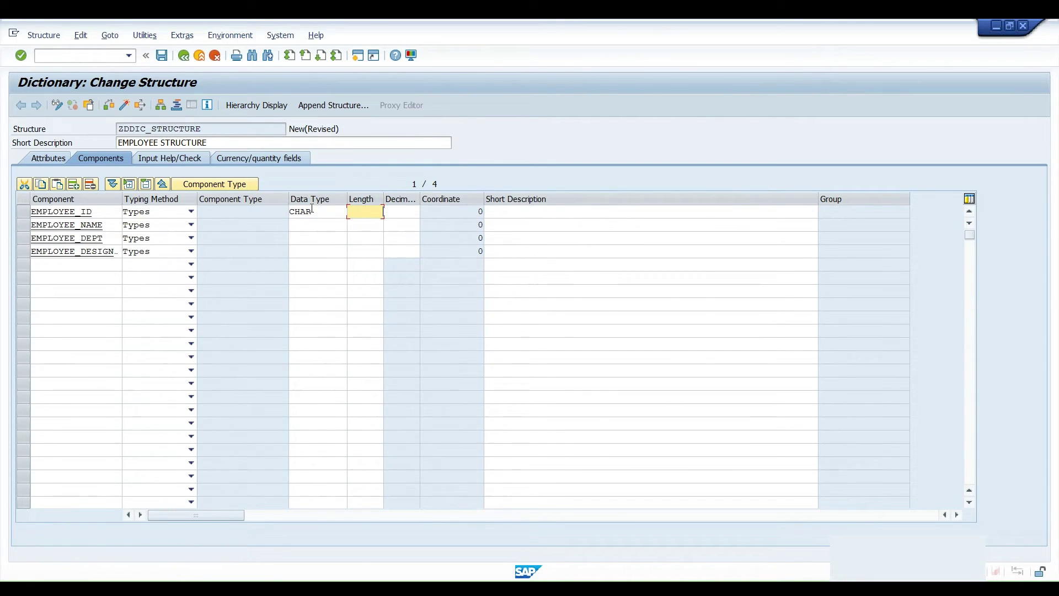
{"action": "type", "text": "10"}
Type the other three components CHAR with lengths 50, 40 and 40
{"action": "left_click", "coordinate": [297, 211]}
{"action": "left_click", "coordinate": [310, 224]}
{"action": "type", "text": "CHAR"}
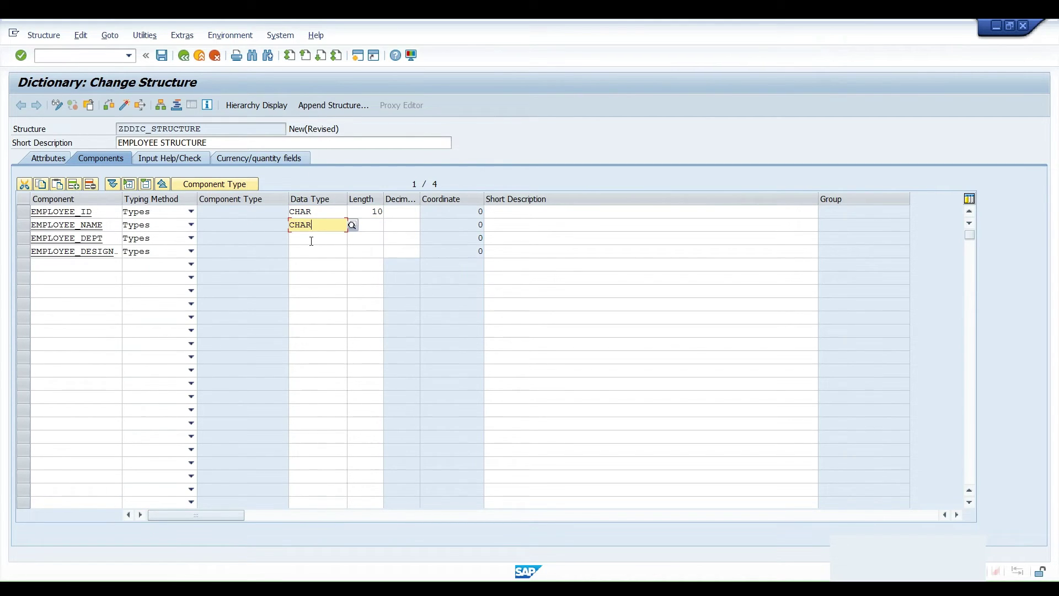
{"action": "left_click", "coordinate": [312, 238]}
{"action": "type", "text": "CHAR"}
{"action": "left_click", "coordinate": [312, 251]}
{"action": "type", "text": "CHAR"}
{"action": "left_click", "coordinate": [367, 223]}
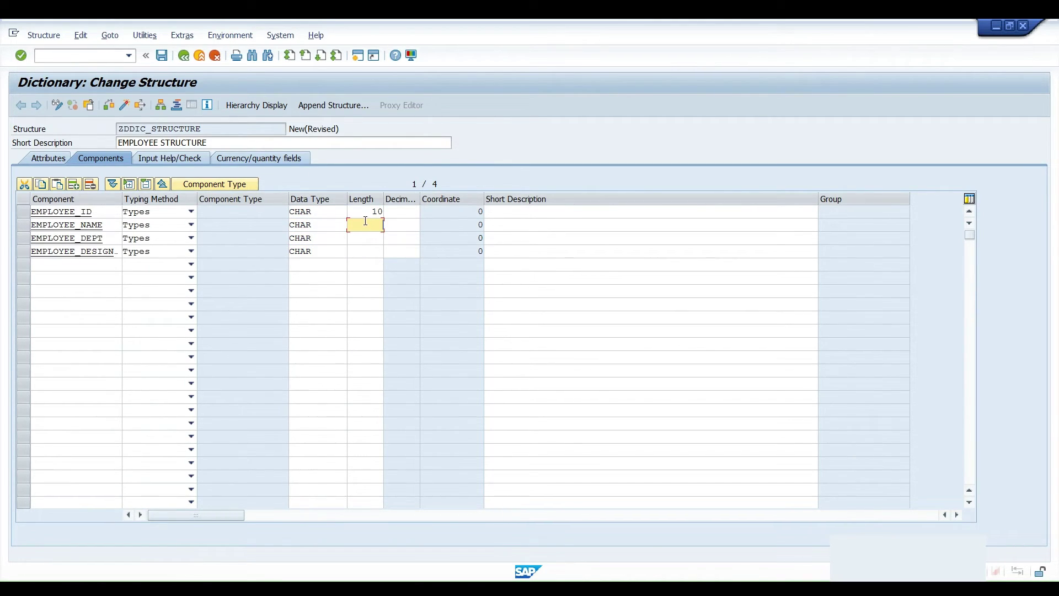
{"action": "type", "text": "50"}
{"action": "left_click", "coordinate": [366, 238]}
{"action": "type", "text": "40"}
{"action": "left_click", "coordinate": [365, 251]}
{"action": "type", "text": "40"}
{"action": "key", "text": "Return"}
Enter 'Employee Id' as the short description and copy it to the other rows
{"action": "left_click", "coordinate": [506, 212]}
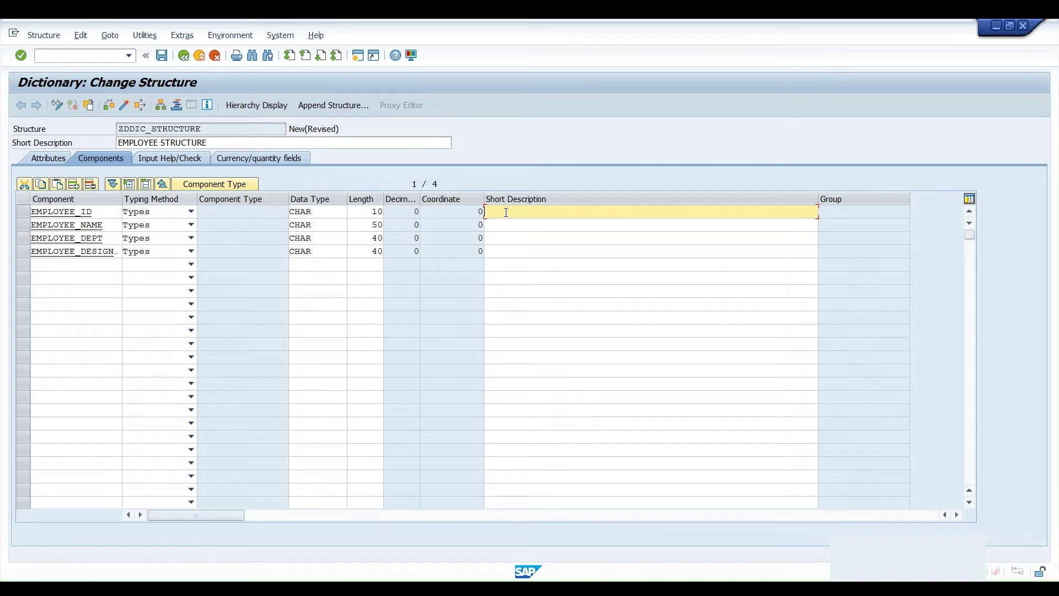
{"action": "type", "text": "Employee Id"}
{"action": "key", "text": "Down"}
{"action": "type", "text": "Employee Id"}
{"action": "key", "text": "Down"}
{"action": "type", "text": "Employee Id"}
{"action": "key", "text": "Down"}
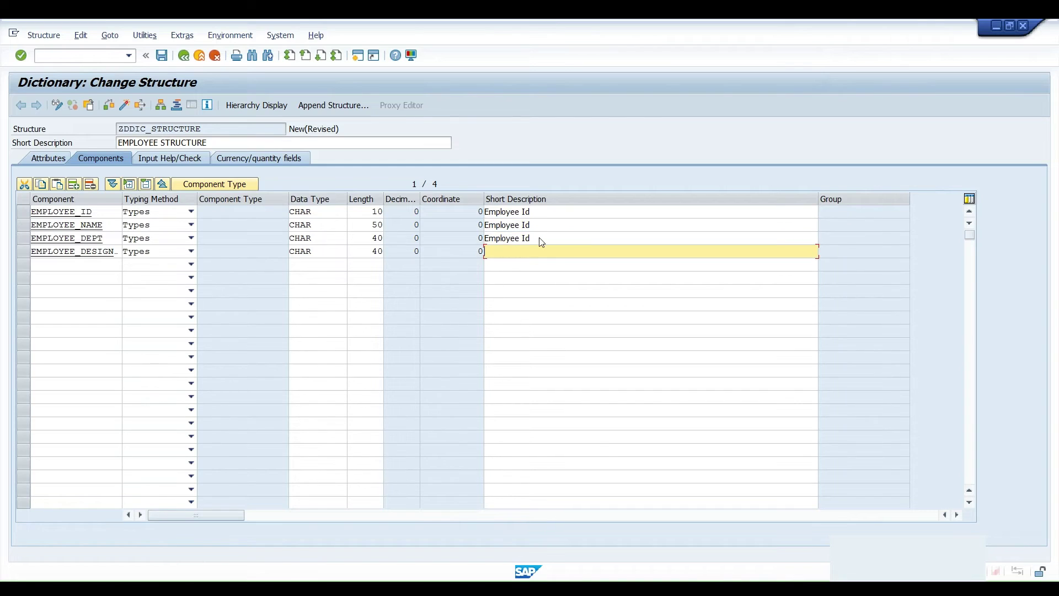
{"action": "type", "text": "Employee Id"}
Change rows 2-4 descriptions to Employee Name, Employee Dept and Employee Designation
{"action": "double_click", "coordinate": [588, 220]}
{"action": "type", "text": "Name"}
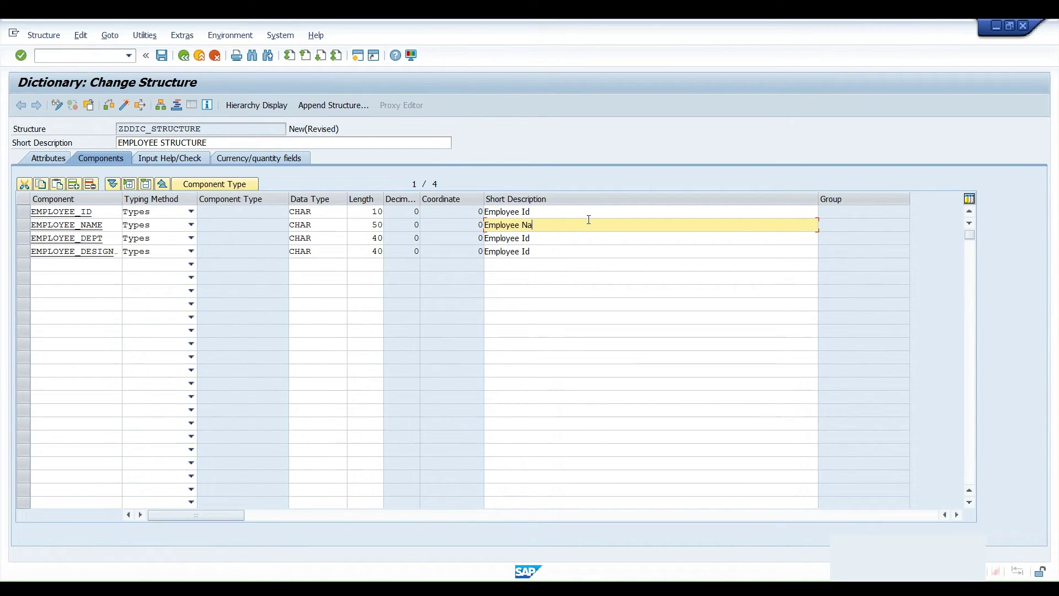
{"action": "double_click", "coordinate": [624, 236]}
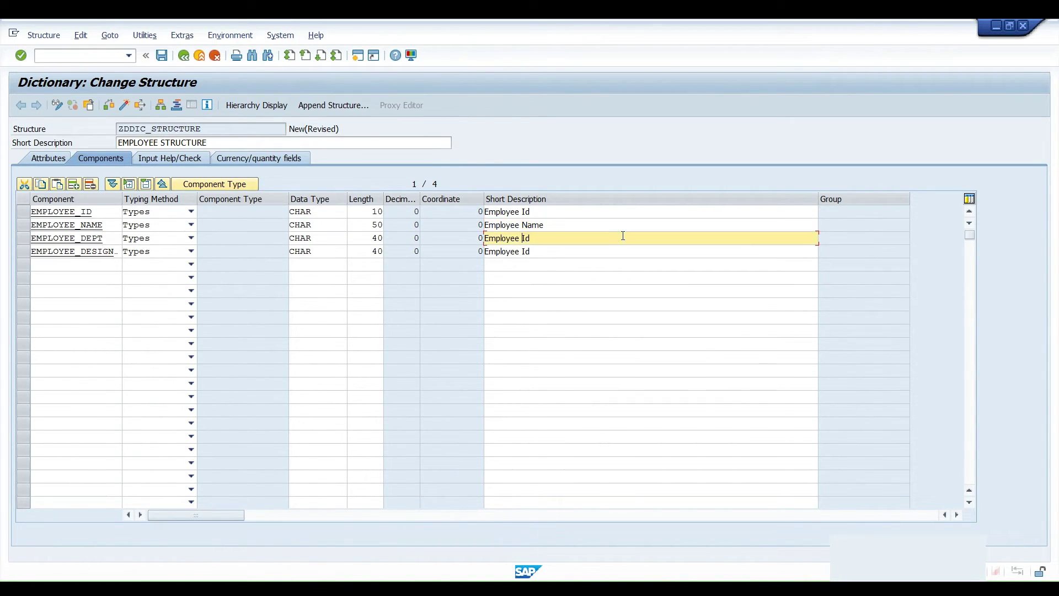
{"action": "type", "text": "Dept"}
{"action": "double_click", "coordinate": [525, 252]}
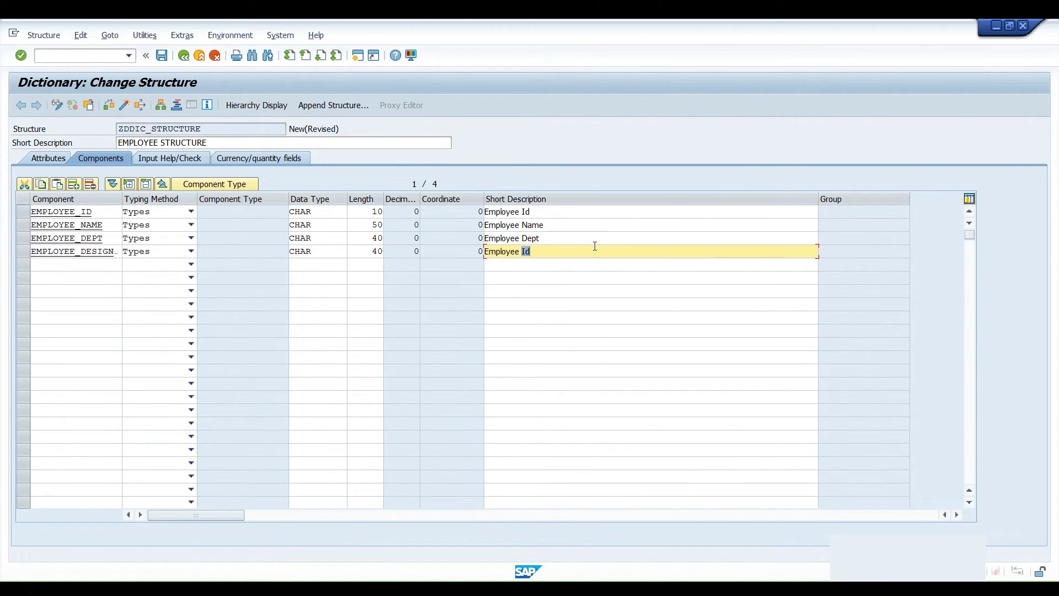
{"action": "key", "text": "BackSpace"}
{"action": "type", "text": "Designation"}
{"action": "key", "text": "Return"}
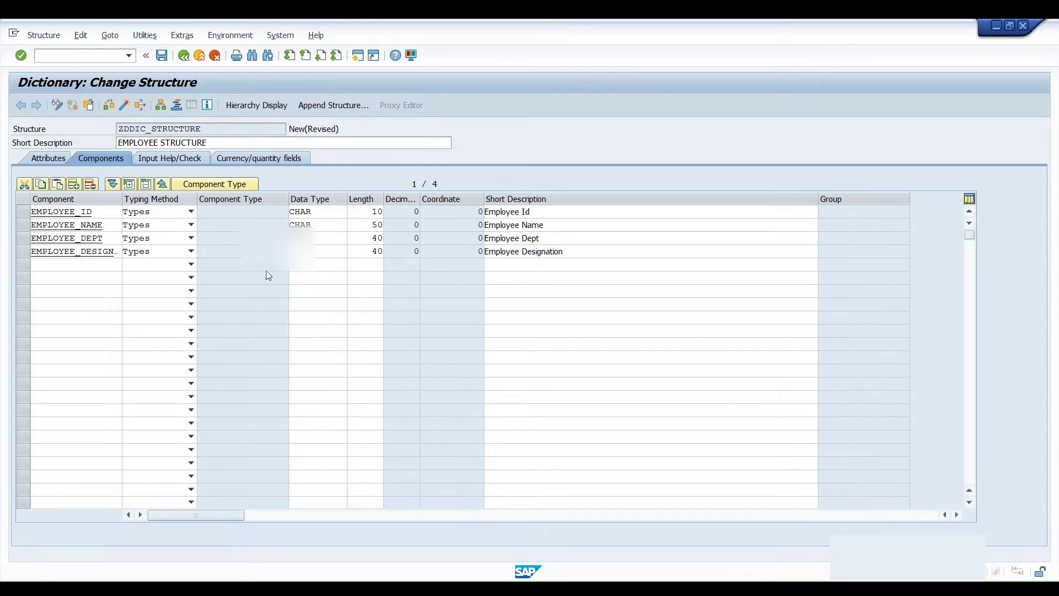
Save ZDDIC_STRUCTURE with Ctrl+S as a Local Object
{"action": "key", "text": "ctrl+s"}
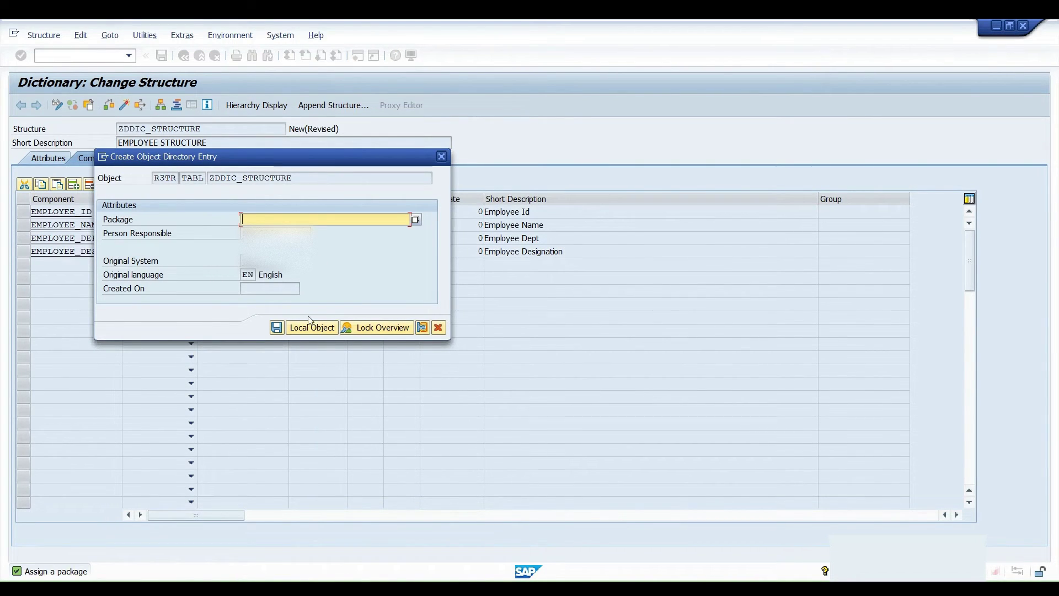
{"action": "left_click", "coordinate": [309, 329]}
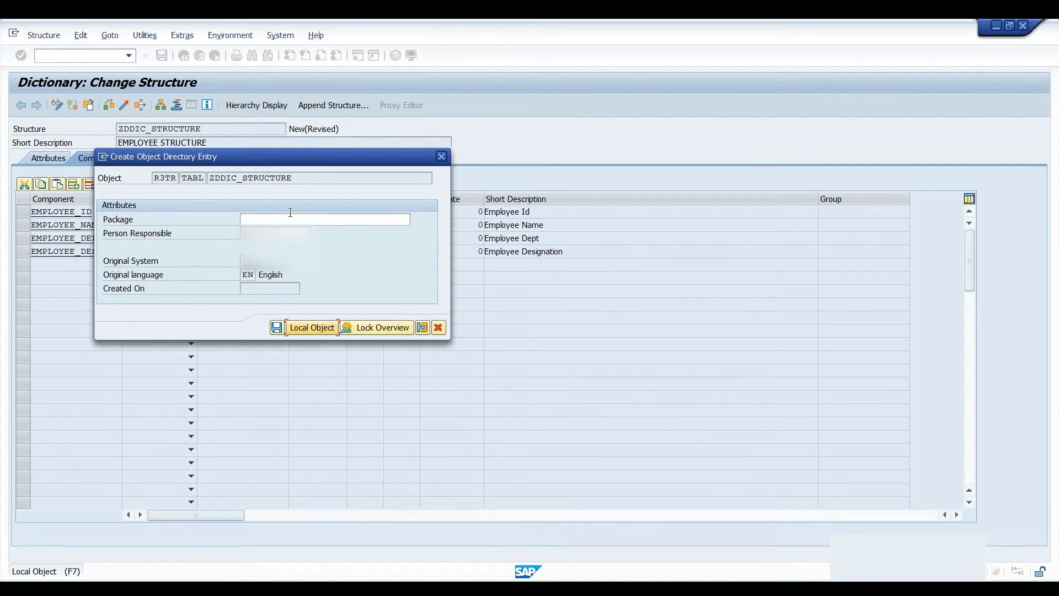
{"action": "left_click", "coordinate": [317, 332]}
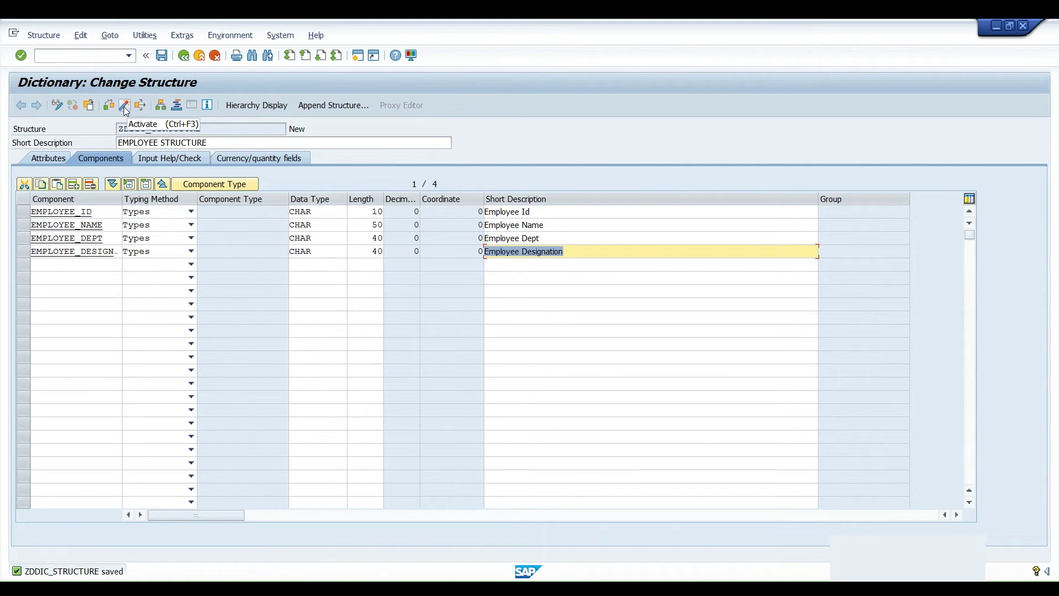
Choose Can Be Enhanced (Deep) under Extras > Enhancement Category
{"action": "left_click", "coordinate": [178, 37]}
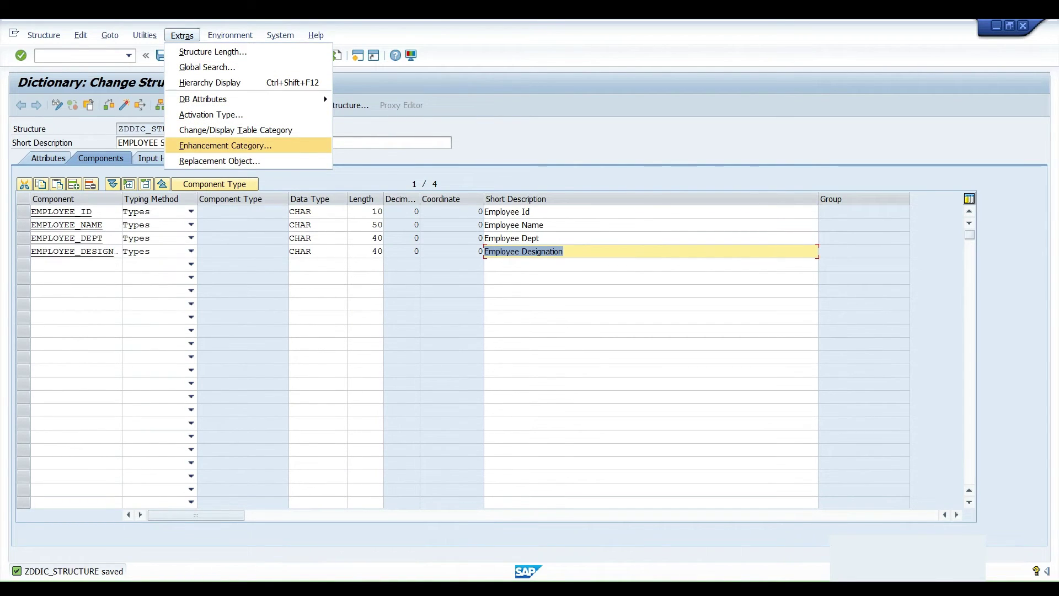
{"action": "left_click", "coordinate": [256, 146]}
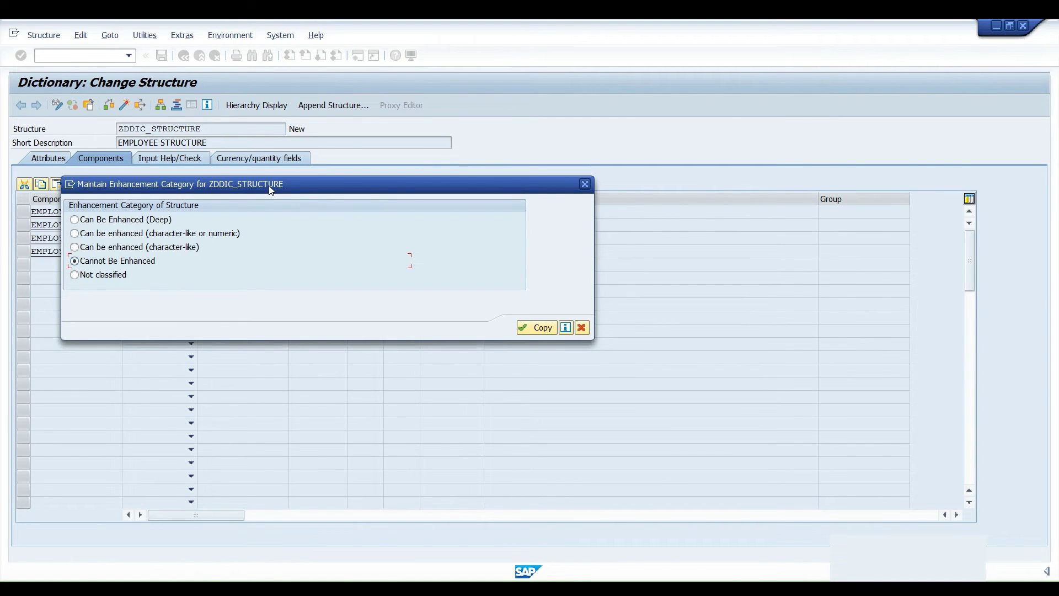
{"action": "left_click", "coordinate": [74, 220]}
{"action": "left_click", "coordinate": [75, 234]}
{"action": "left_click", "coordinate": [93, 248]}
{"action": "left_click_drag", "start_coordinate": [304, 191], "coordinate": [405, 192]}
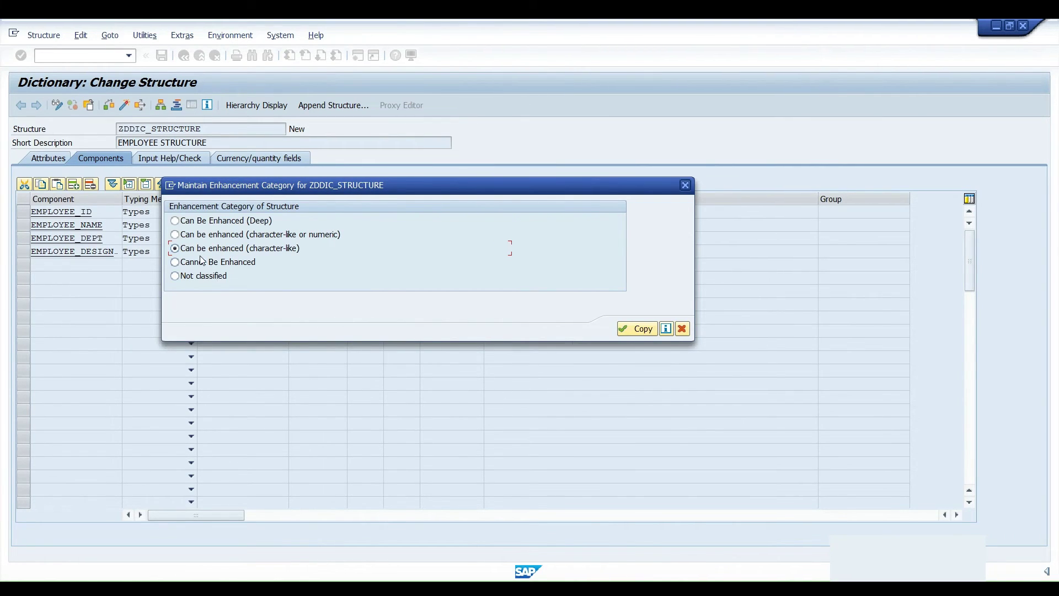
{"action": "left_click", "coordinate": [176, 262]}
{"action": "left_click", "coordinate": [175, 221]}
Confirm the Deep enhancement category, activate ZDDIC_STRUCTURE and switch it to display mode
{"action": "left_click", "coordinate": [647, 330]}
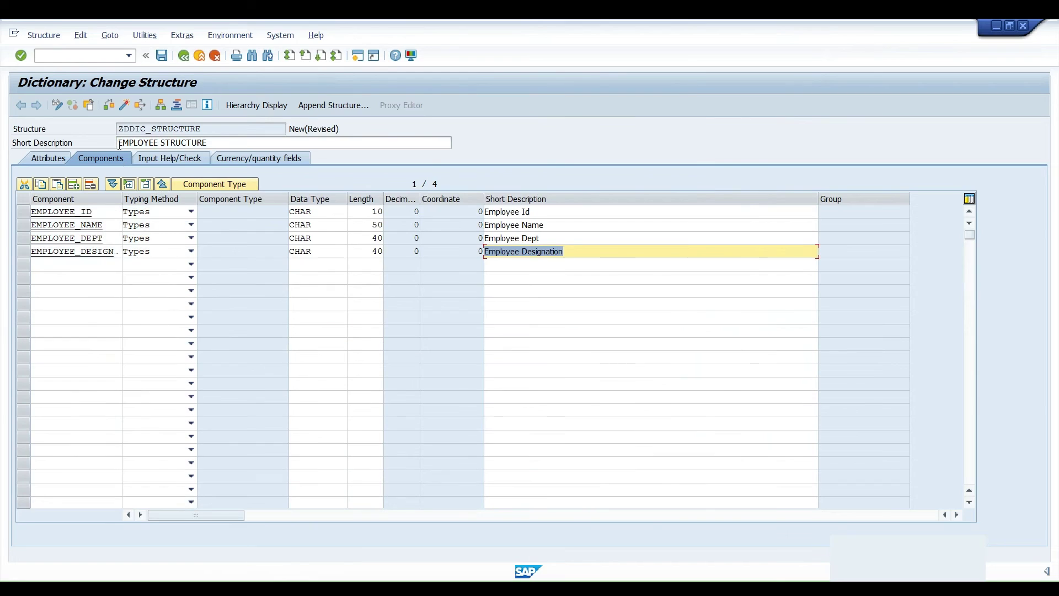
{"action": "left_click", "coordinate": [125, 106]}
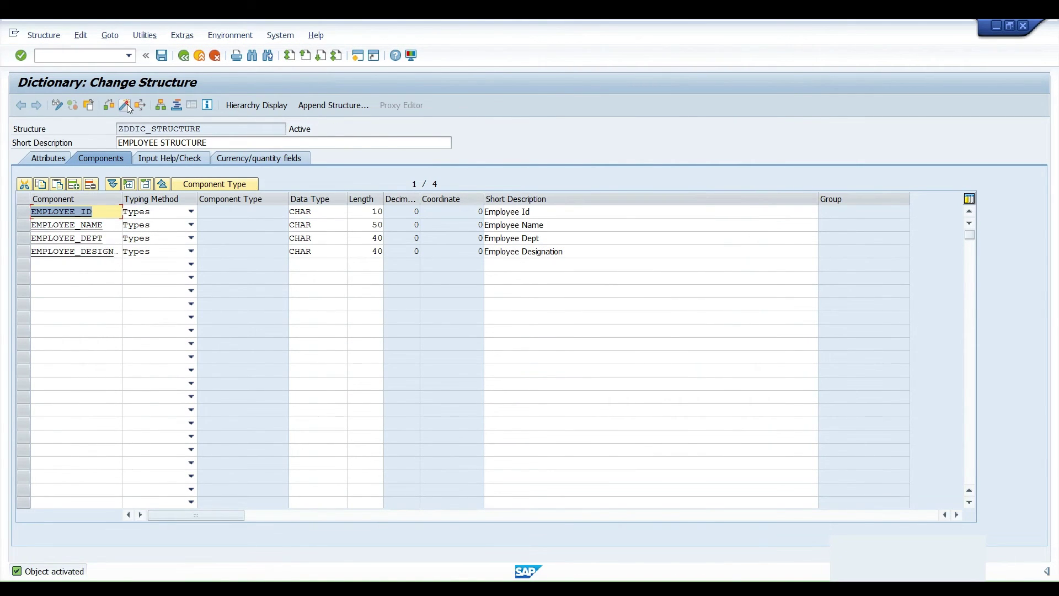
{"action": "key", "text": "ctrl+F1"}
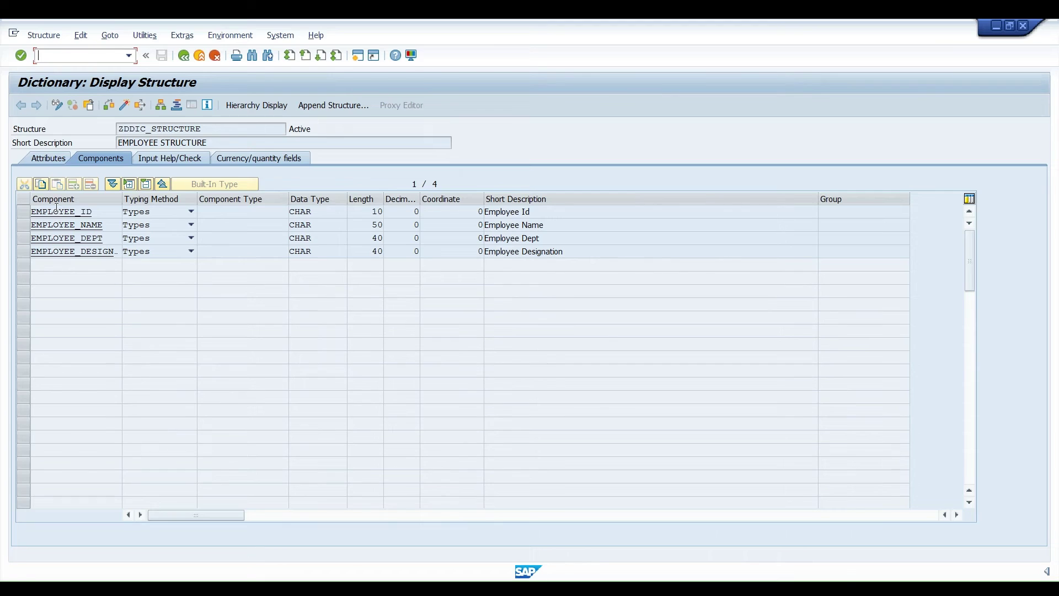
{"action": "double_click", "coordinate": [110, 215]}
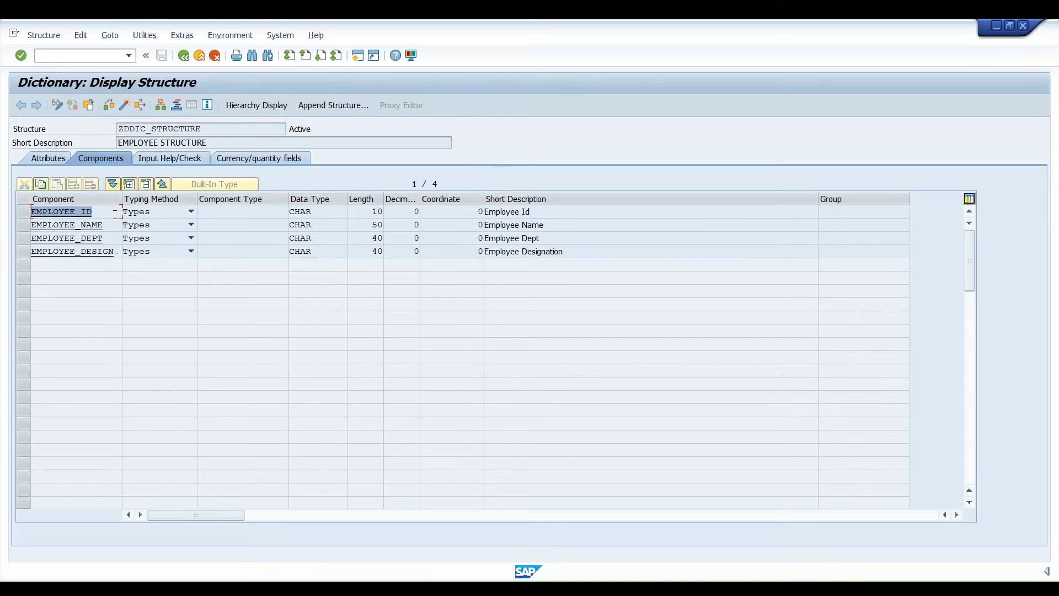
{"action": "left_click", "coordinate": [21, 214]}
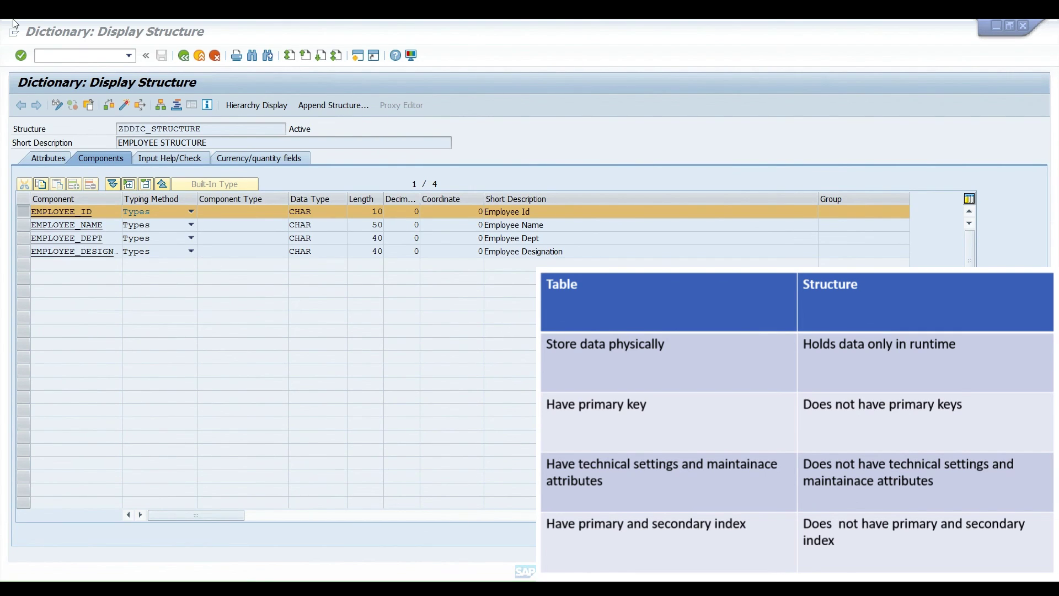
Display database table MARA and select its key fields MANDT and MATNR
{"action": "left_click", "coordinate": [183, 56]}
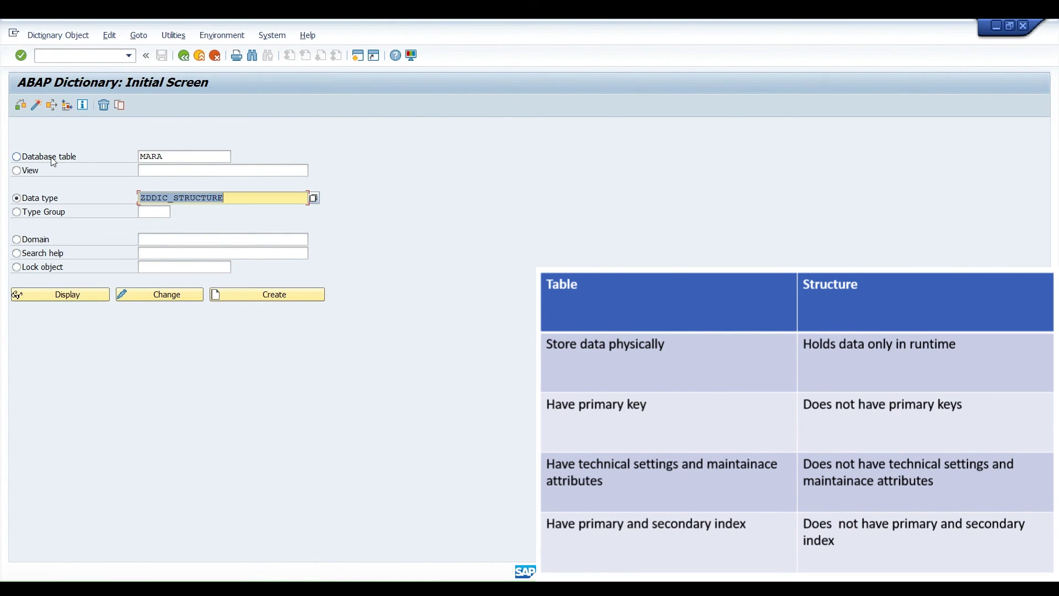
{"action": "left_click", "coordinate": [53, 161]}
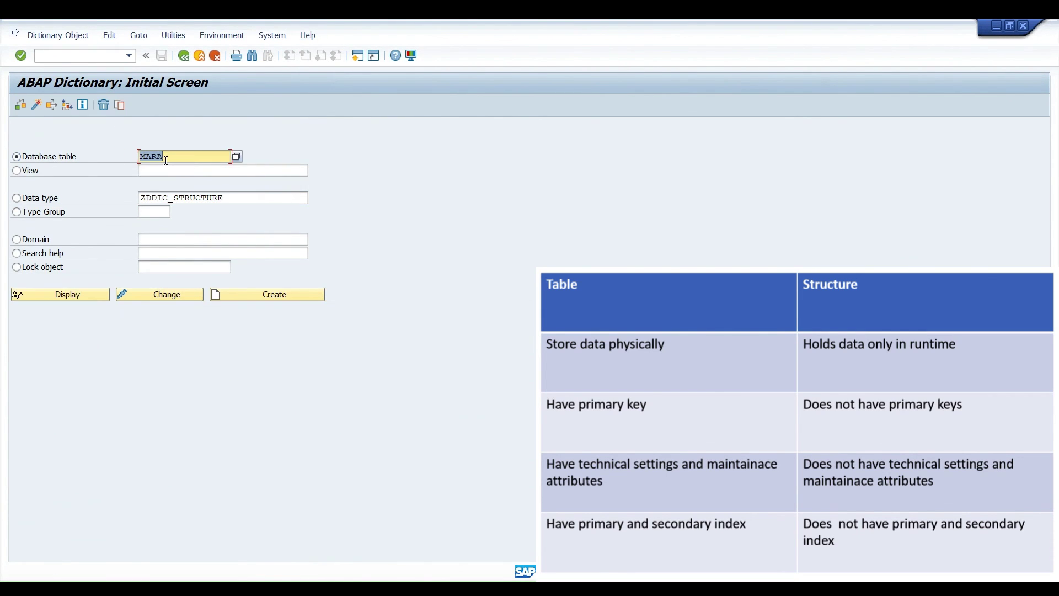
{"action": "left_click", "coordinate": [56, 299]}
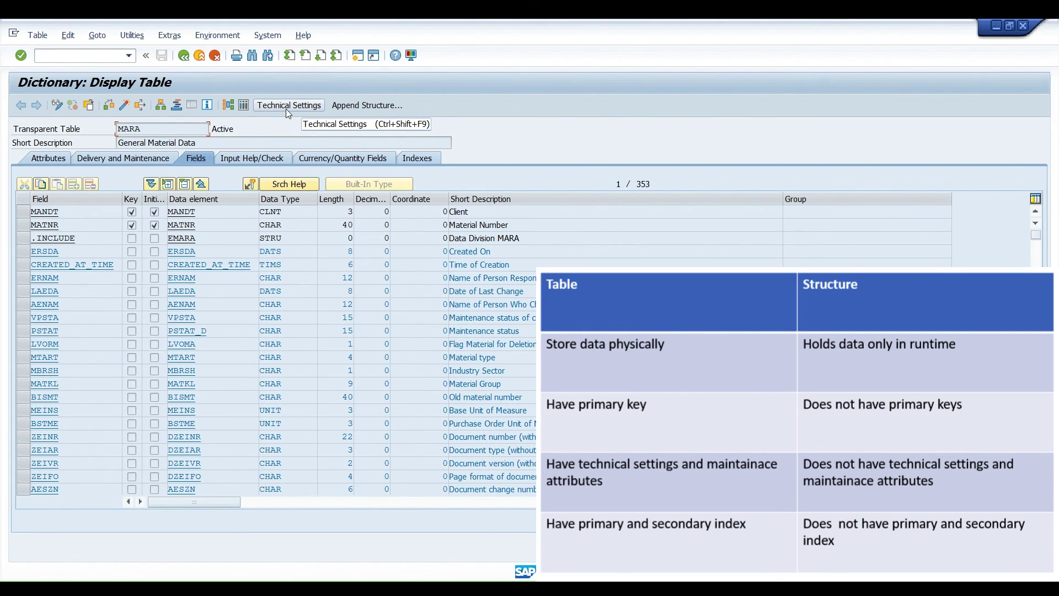
{"action": "left_click", "coordinate": [24, 224]}
{"action": "left_click", "coordinate": [23, 213]}
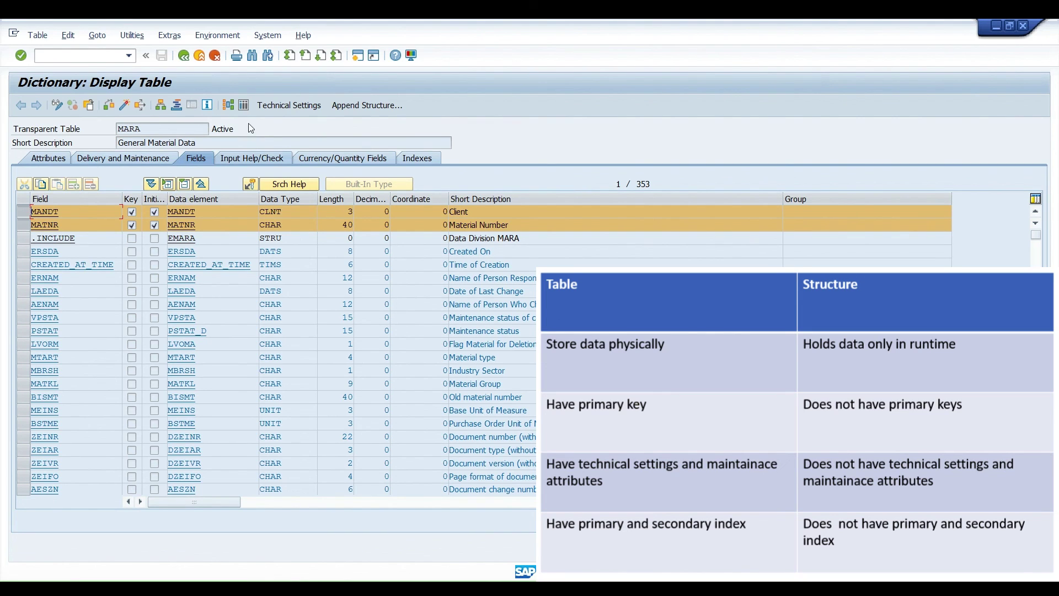
Count MARA's entries in the data browser, showing 2,100 records
{"action": "left_click", "coordinate": [246, 108]}
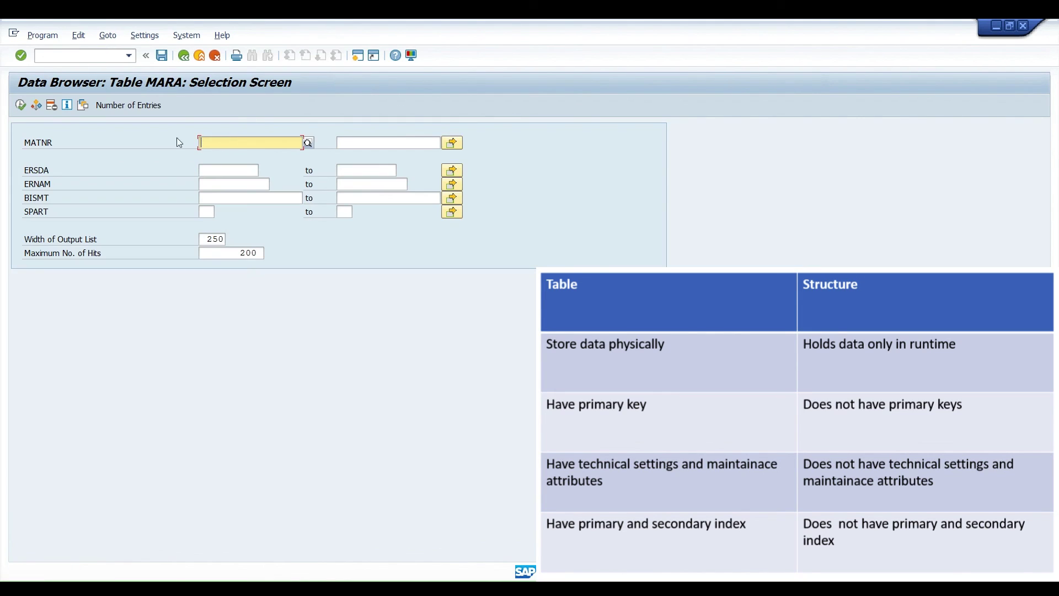
{"action": "left_click", "coordinate": [111, 108]}
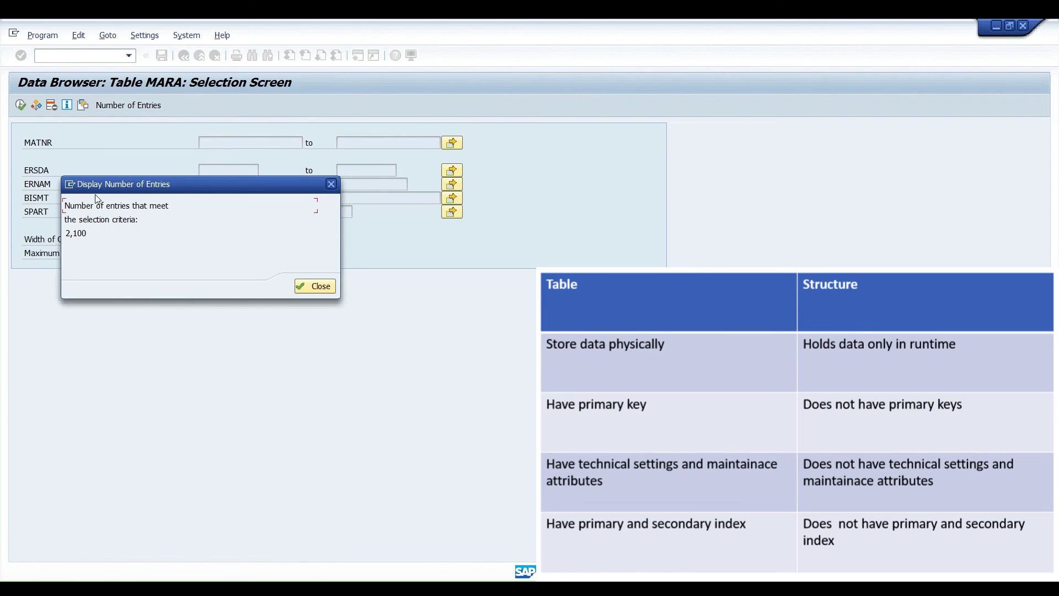
{"action": "double_click", "coordinate": [94, 232]}
{"action": "left_click", "coordinate": [331, 183]}
Return to the start screen and display data type ZDDIC_STRUCTURE again
{"action": "left_click", "coordinate": [181, 60]}
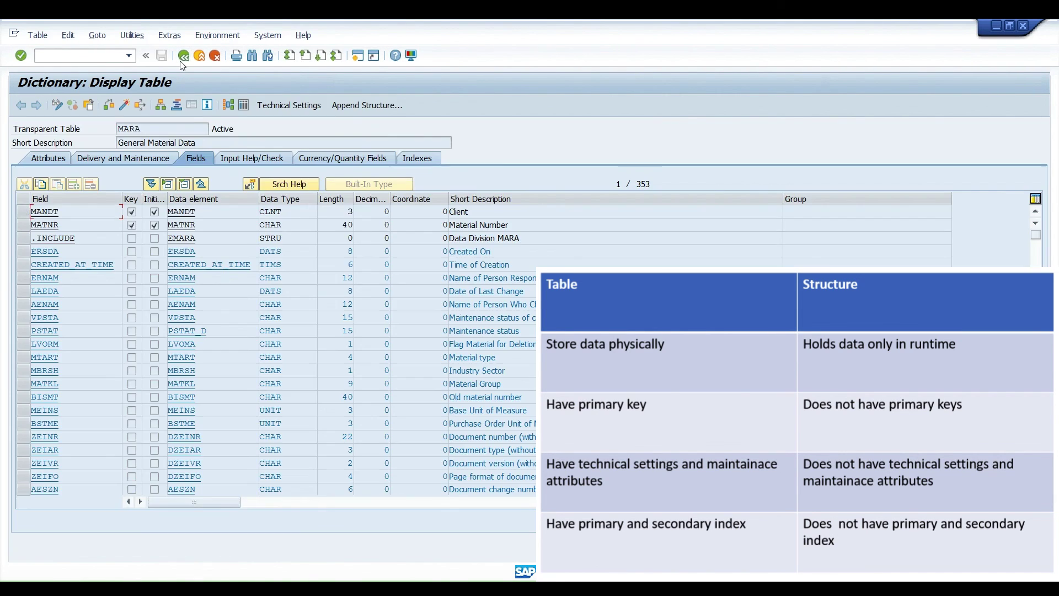
{"action": "left_click", "coordinate": [182, 56]}
{"action": "left_click", "coordinate": [16, 197]}
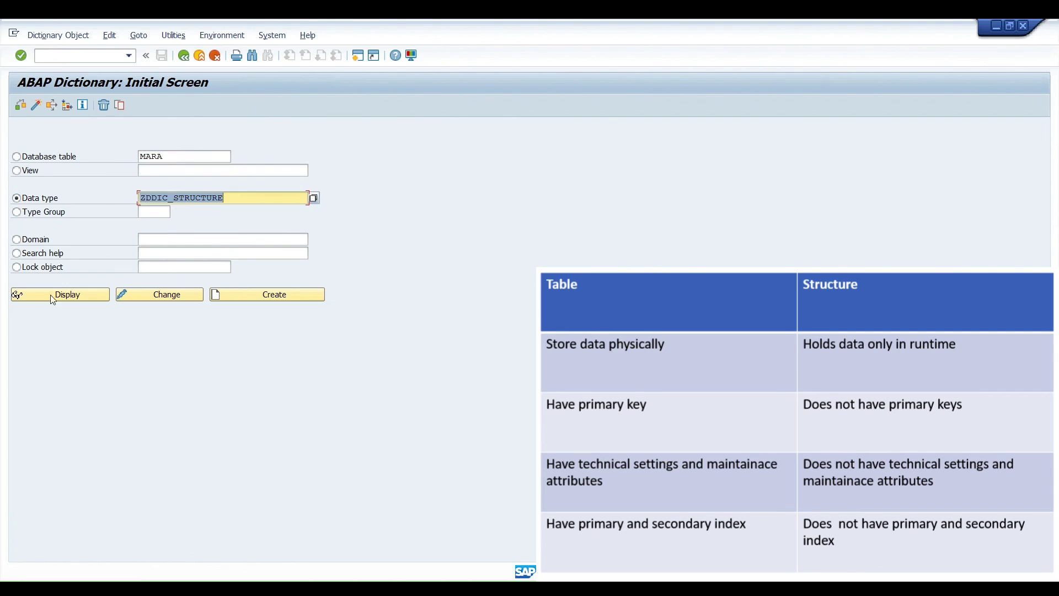
{"action": "left_click", "coordinate": [53, 299]}
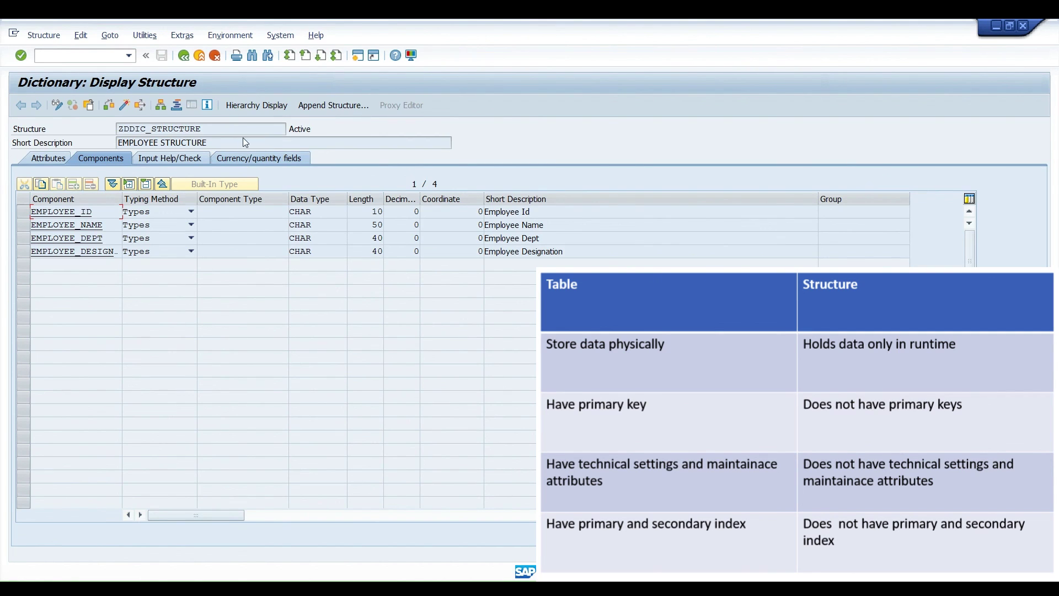